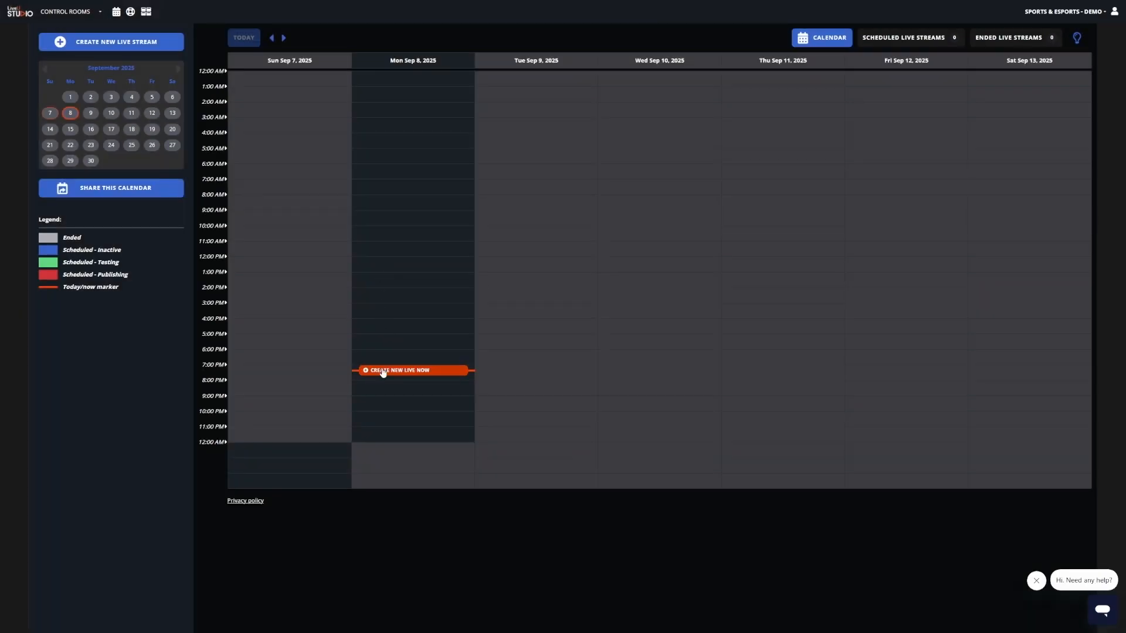
# Create a new live stream starting now from the calendar, keeping the default details, and enter its control room.
pyautogui.click(382, 370)
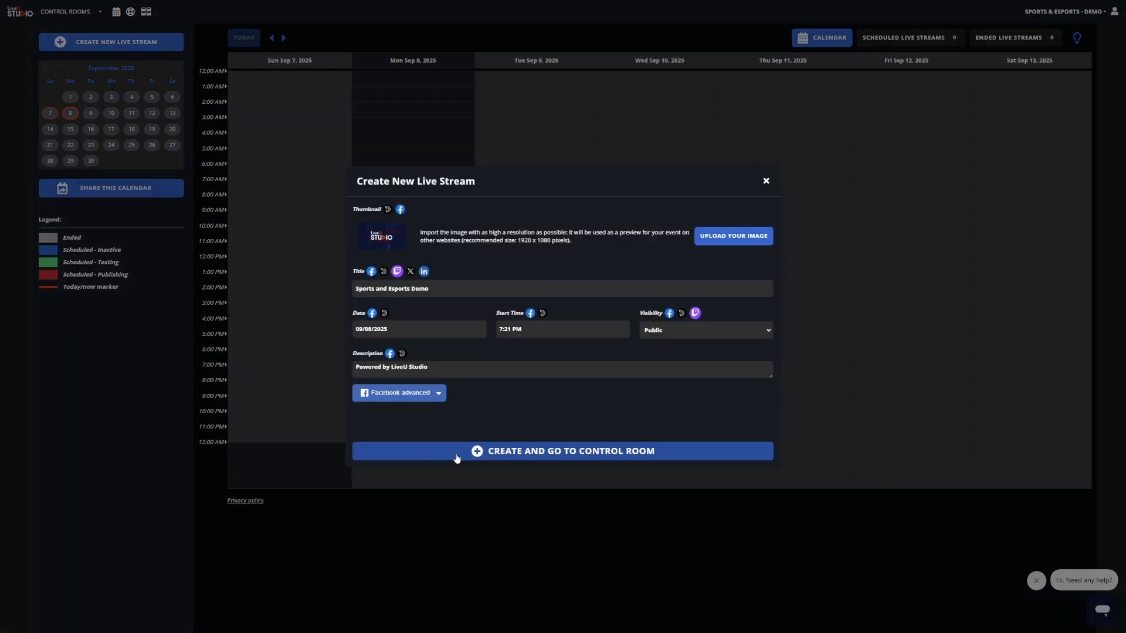
pyautogui.click(456, 455)
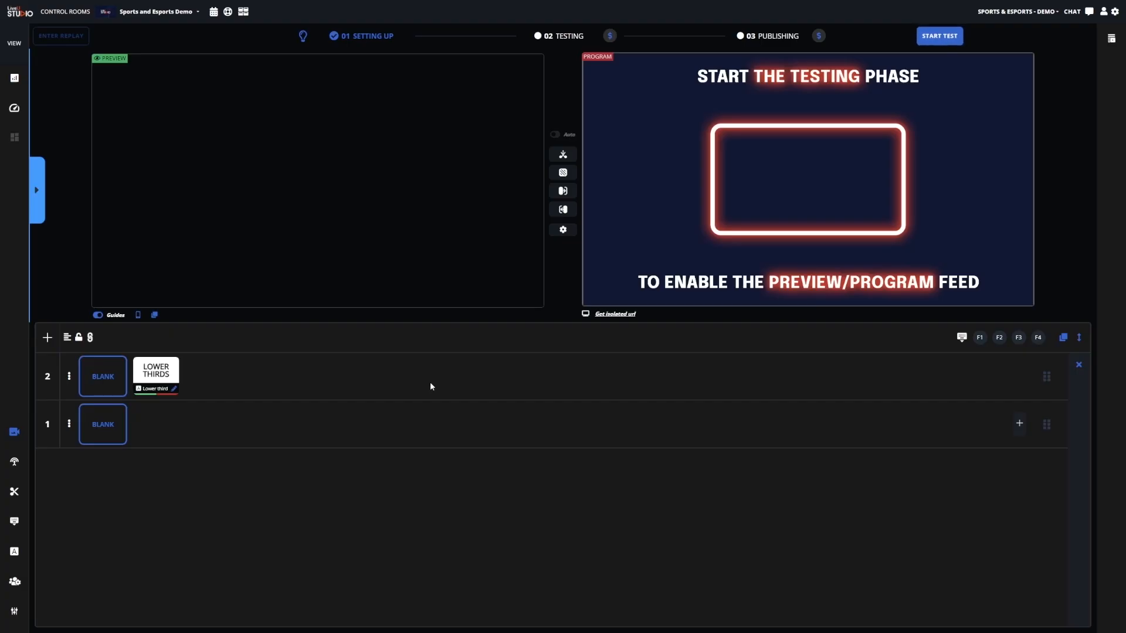
# Add the first two LiveU channels, ST_01_10695_us-ore and ST_02_10695_us-ore, as live source inputs on layer 1.
pyautogui.click(1019, 424)
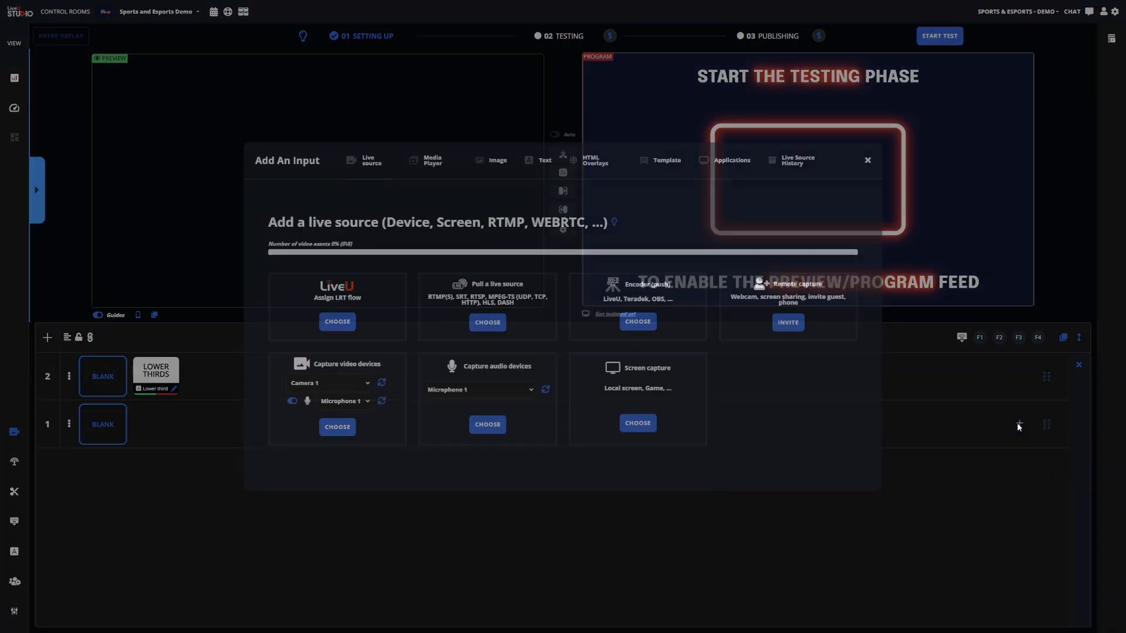
pyautogui.click(337, 322)
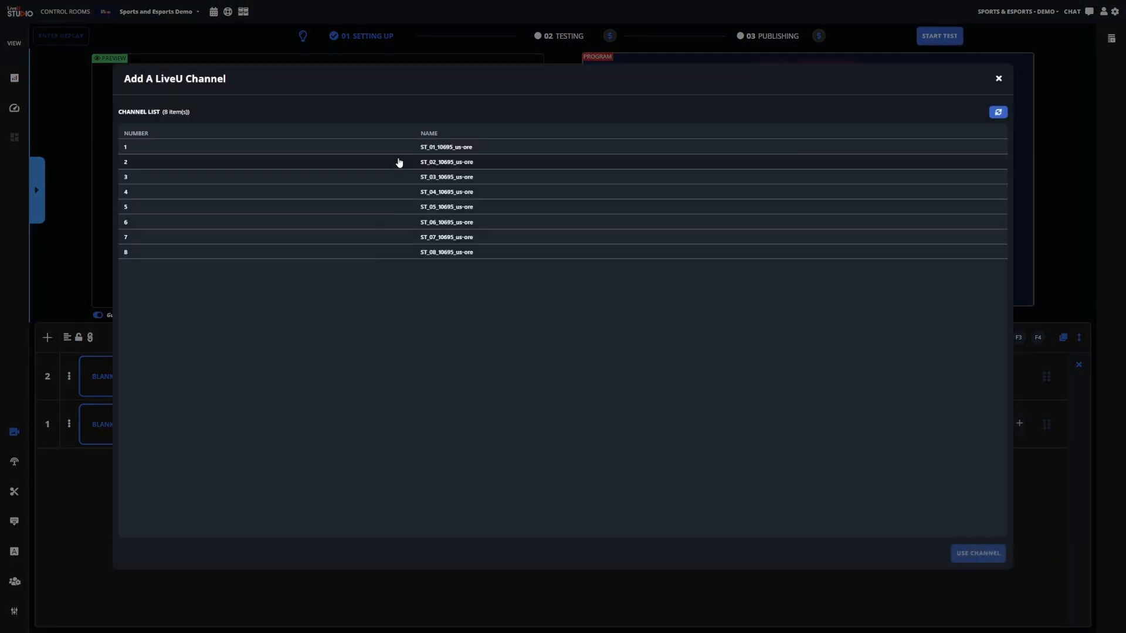
pyautogui.click(983, 552)
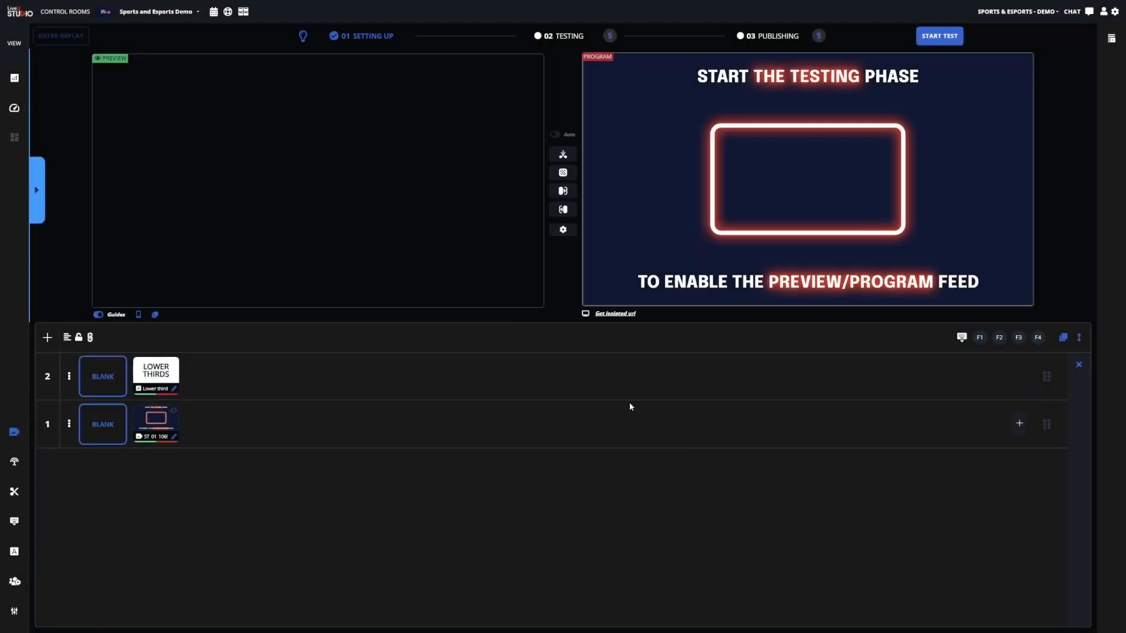
pyautogui.click(1019, 424)
pyautogui.click(337, 322)
pyautogui.click(449, 164)
pyautogui.click(978, 552)
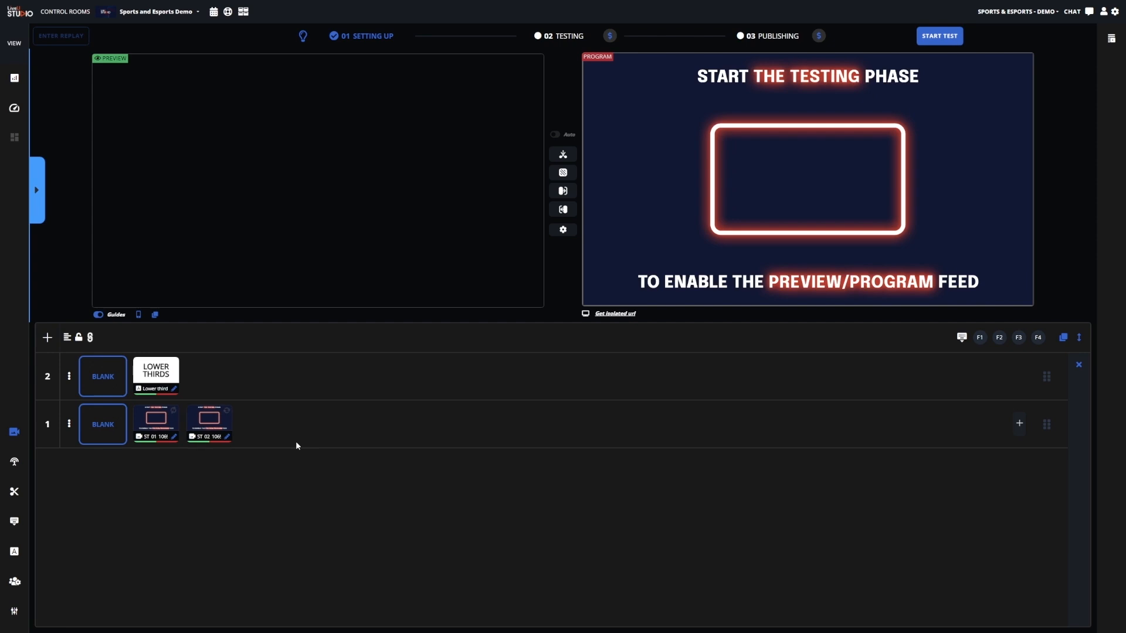
# Mark both sources, ST_01_30103_eu-irl and ST_02_30103_eu-irl, for ISO recording in the media bin, and close the bin.
pyautogui.click(1115, 12)
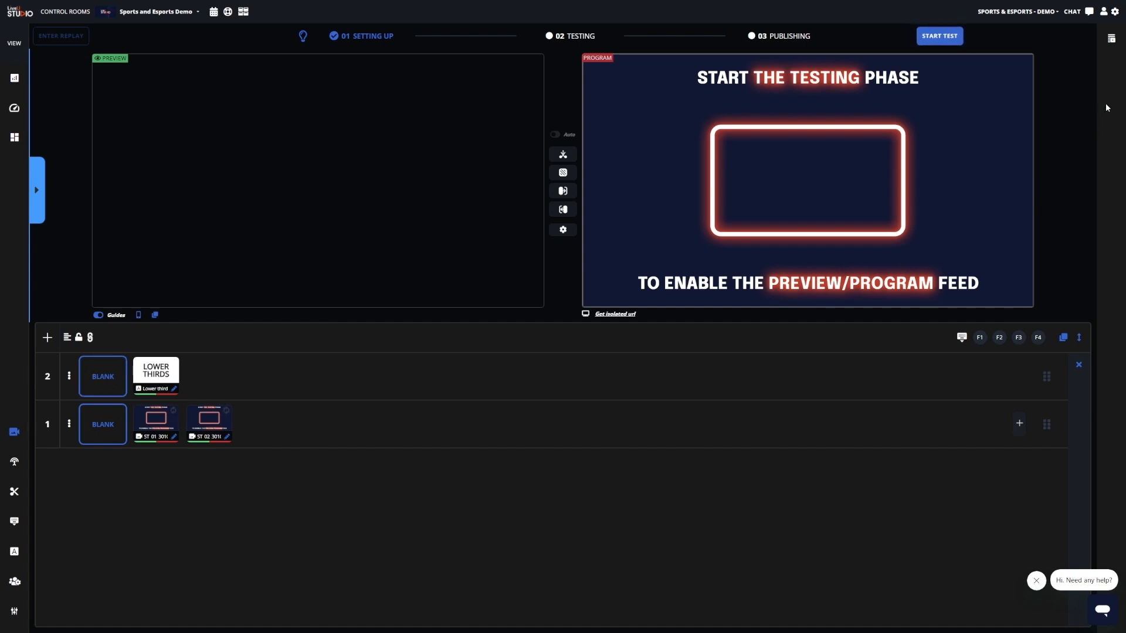
pyautogui.click(1112, 42)
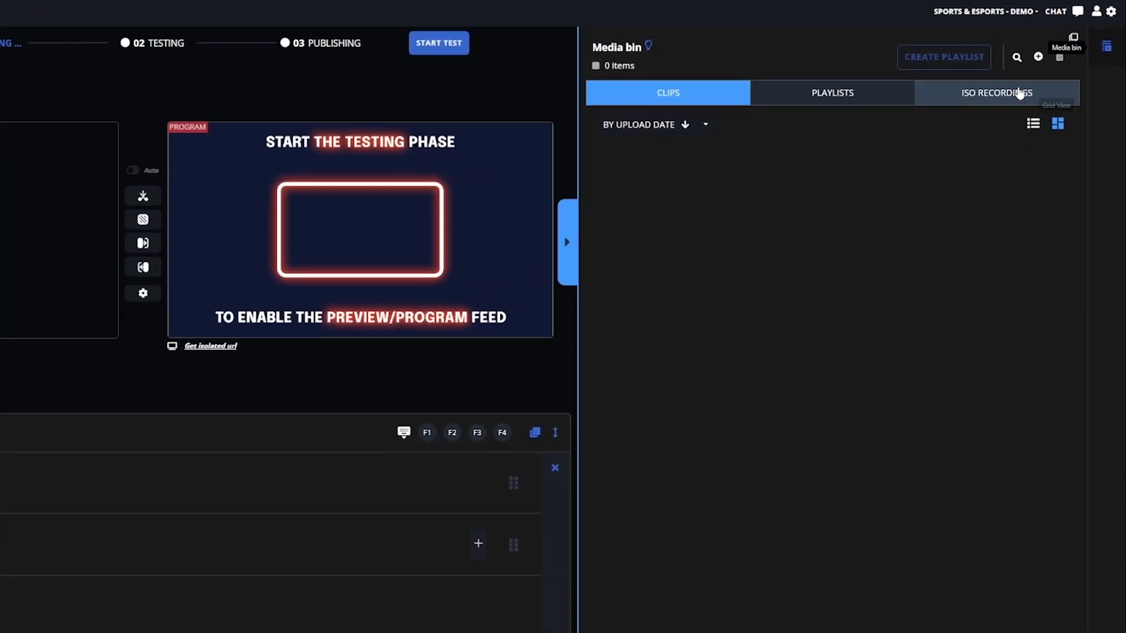
pyautogui.click(1042, 74)
pyautogui.click(575, 190)
pyautogui.click(576, 238)
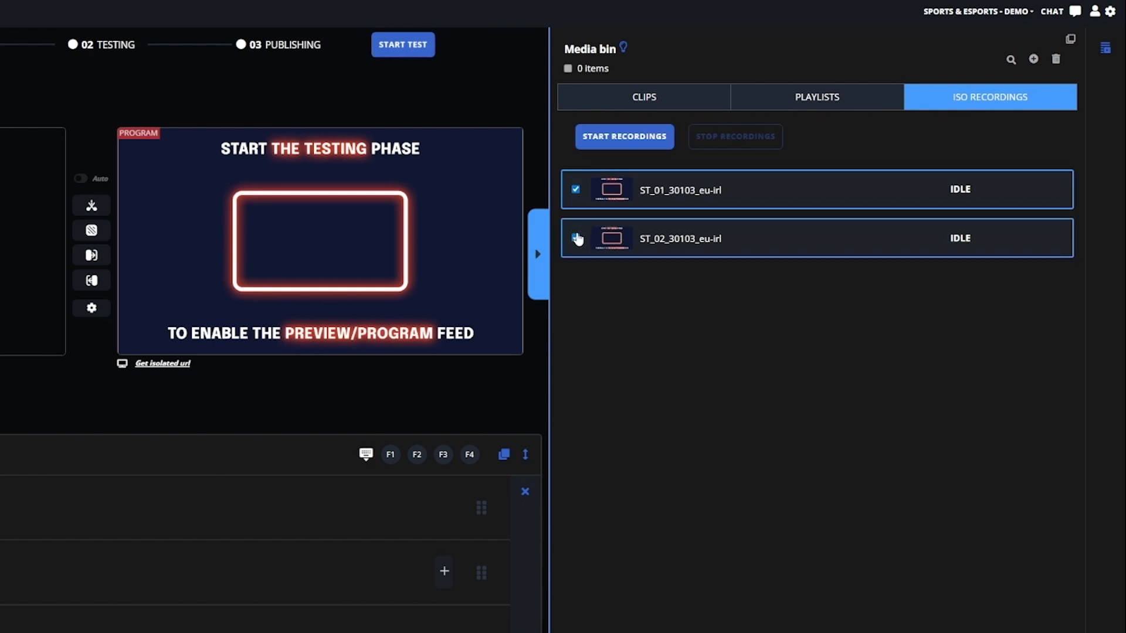
pyautogui.click(623, 140)
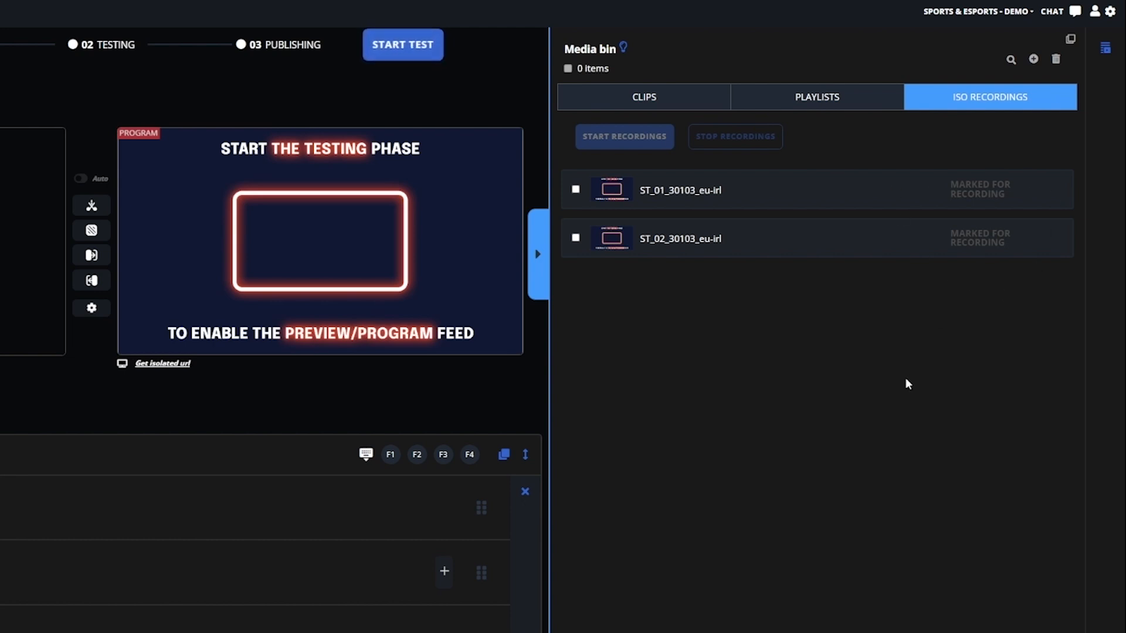
pyautogui.click(538, 284)
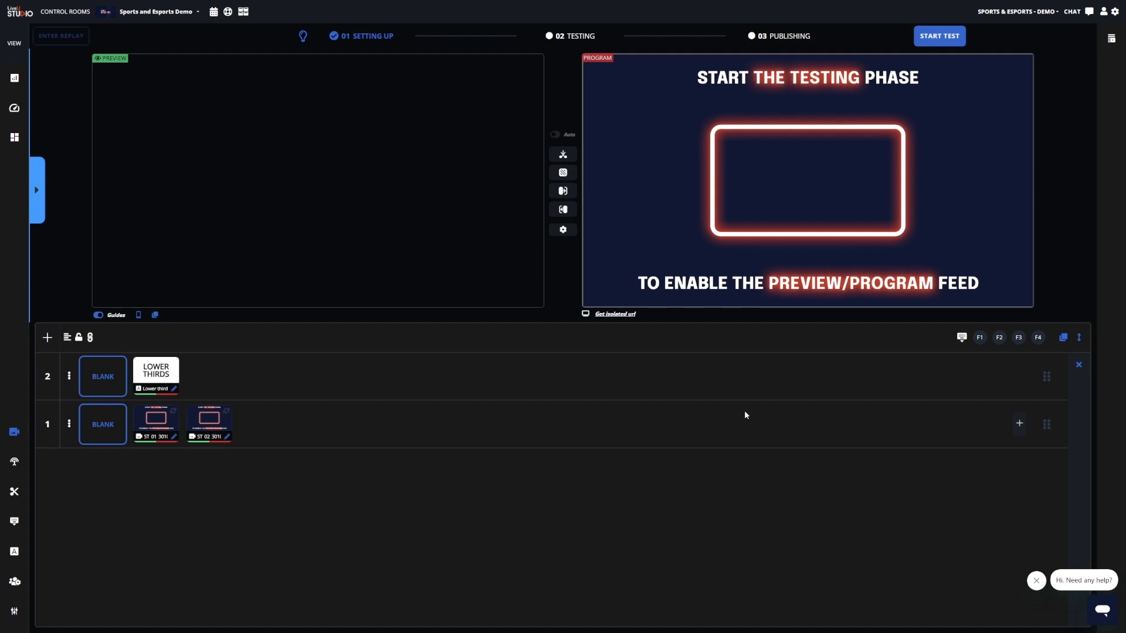
# Add two replay players to layer 1, sourced from ST_01_30103_eu-irl and ST_02_30103_eu-irl.
pyautogui.click(1019, 424)
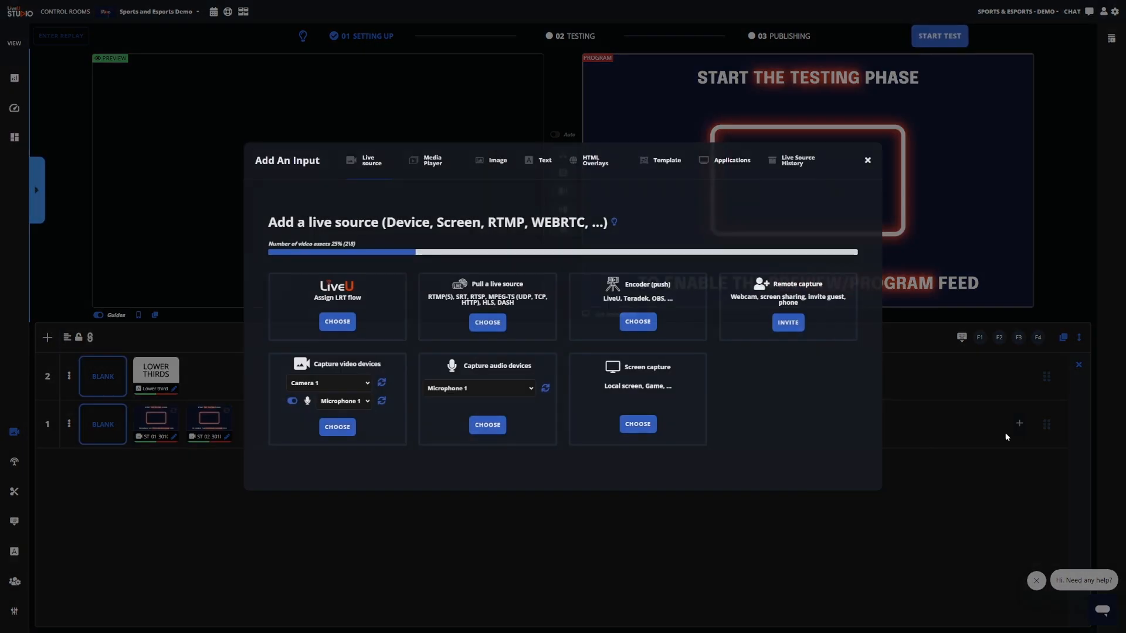
pyautogui.click(438, 166)
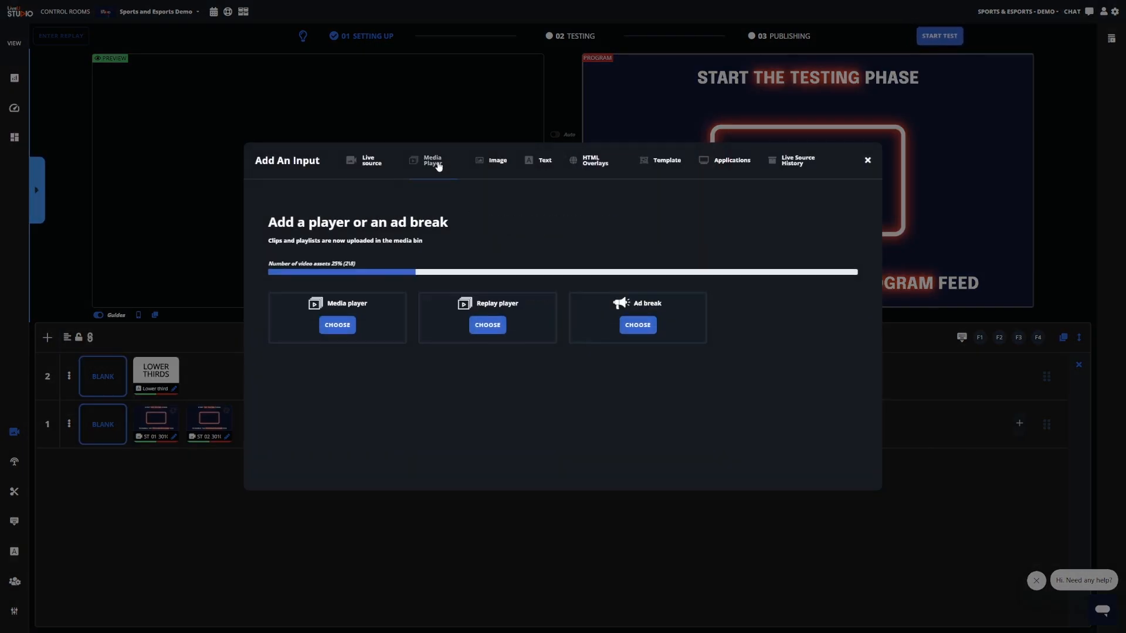
pyautogui.click(493, 326)
pyautogui.click(610, 270)
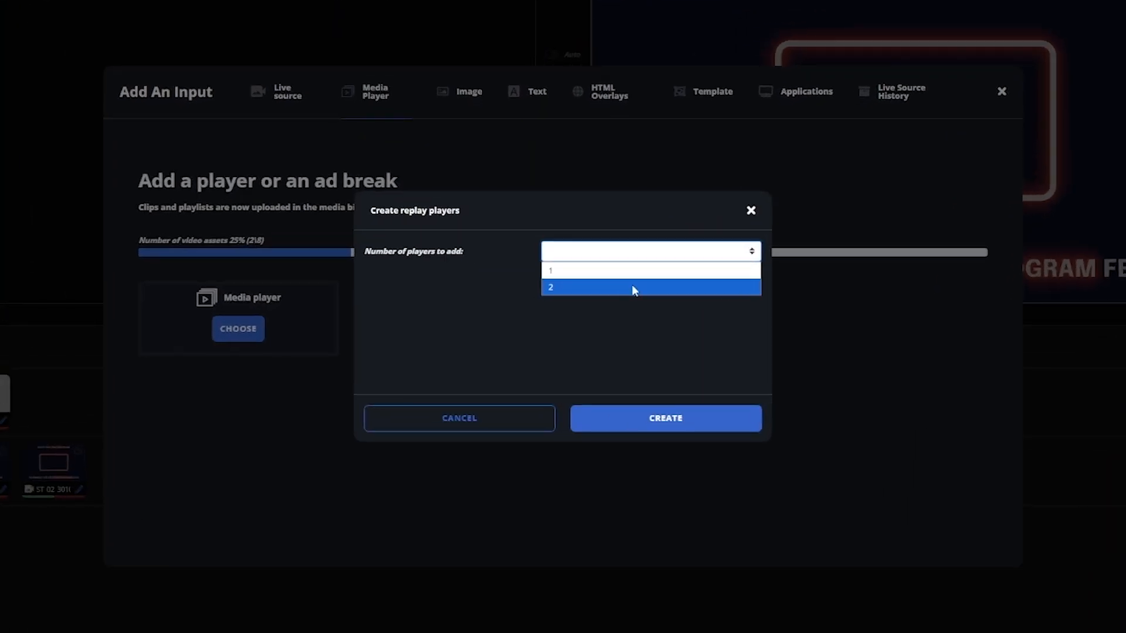
pyautogui.click(634, 289)
pyautogui.click(627, 281)
pyautogui.click(605, 297)
pyautogui.click(603, 301)
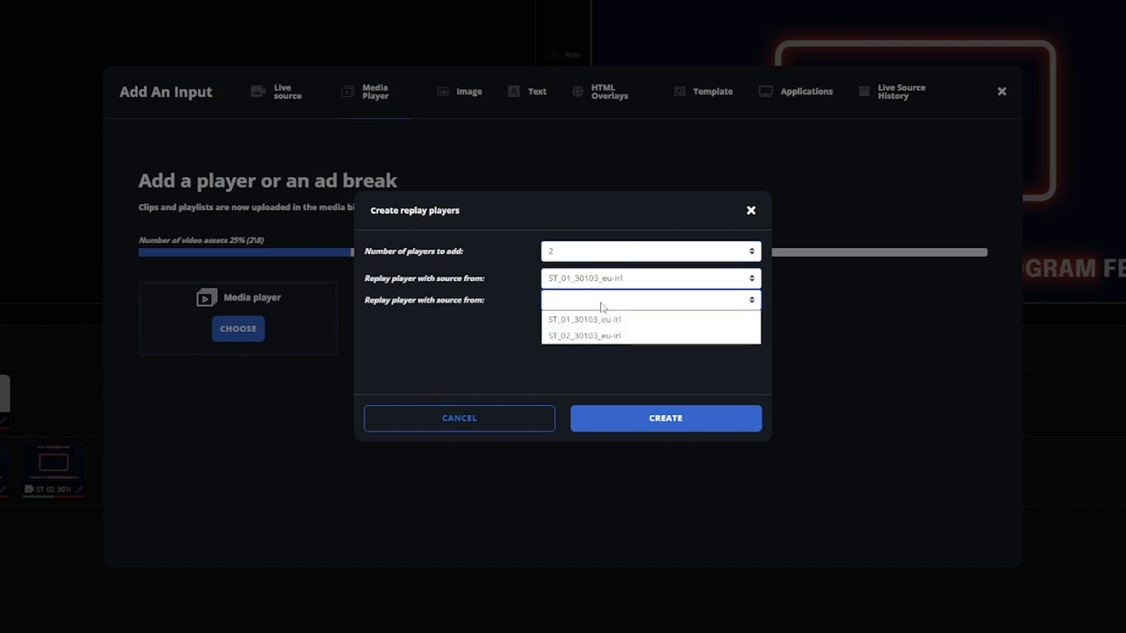
pyautogui.click(603, 336)
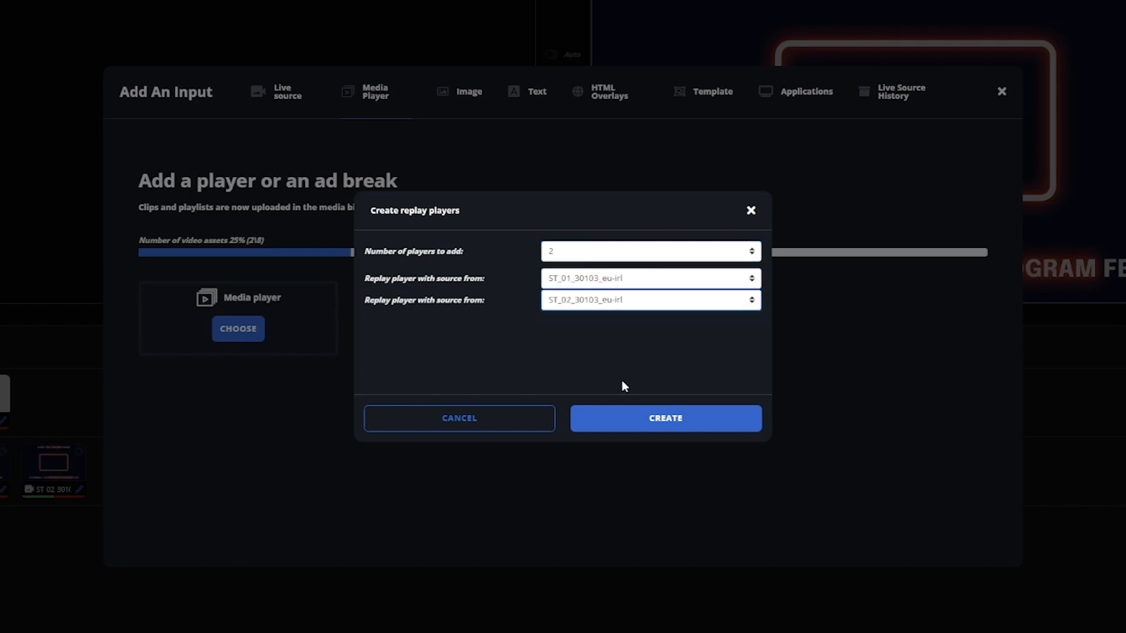
pyautogui.click(614, 420)
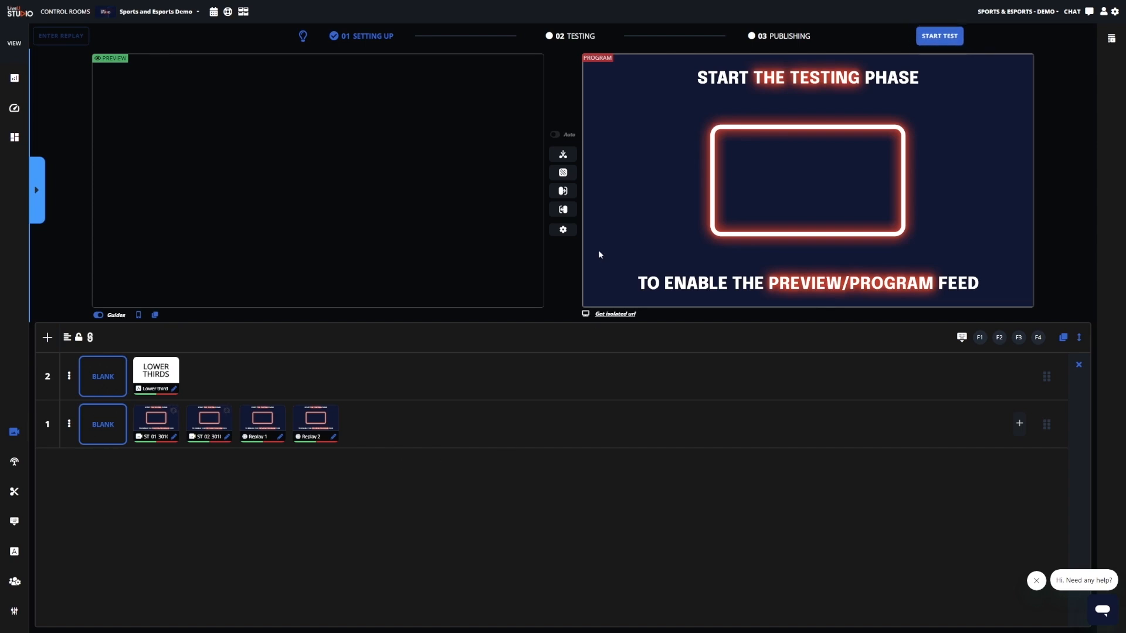
# Make Transition 3 a graphic transition using the LIVEU Studio Stinger - No LOOP PNG file, and save the template.
pyautogui.click(565, 231)
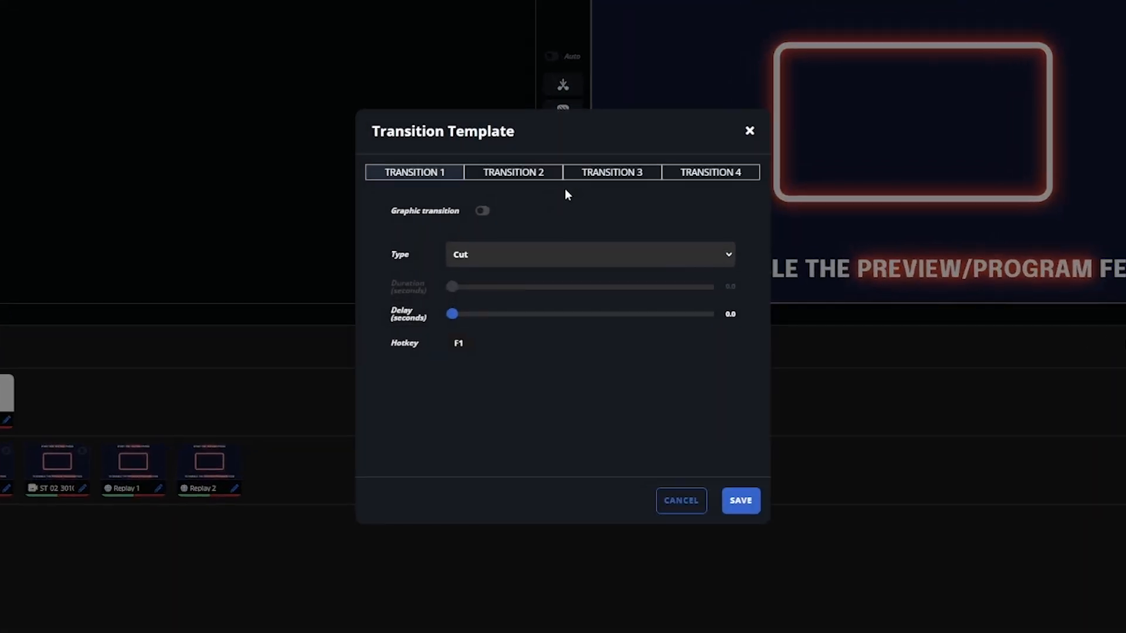
pyautogui.click(589, 180)
pyautogui.click(482, 210)
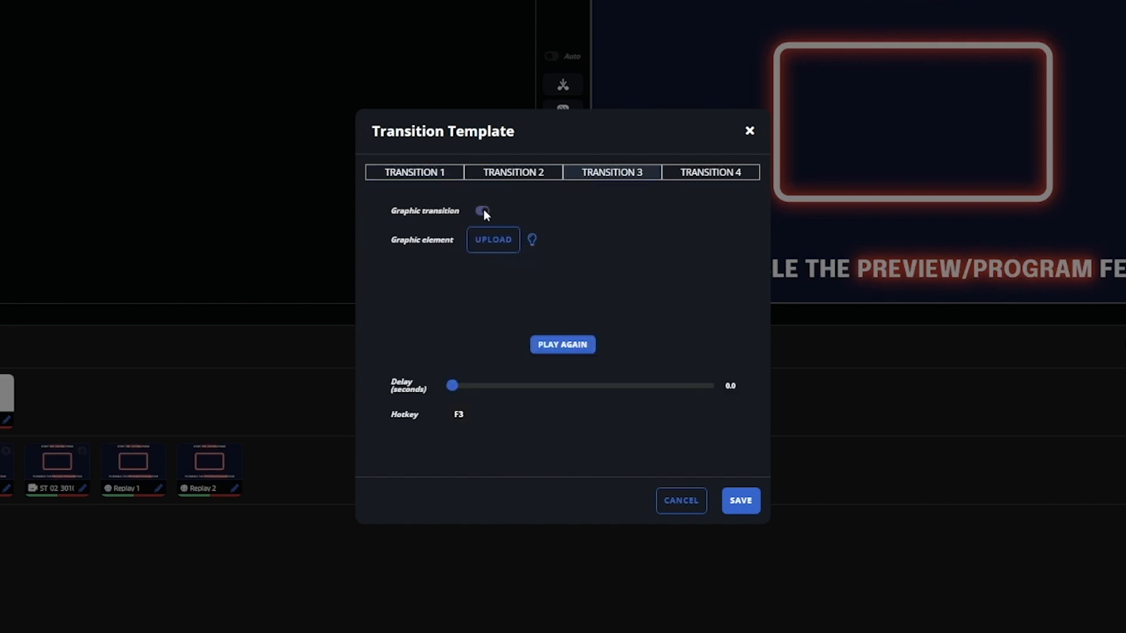
pyautogui.click(493, 238)
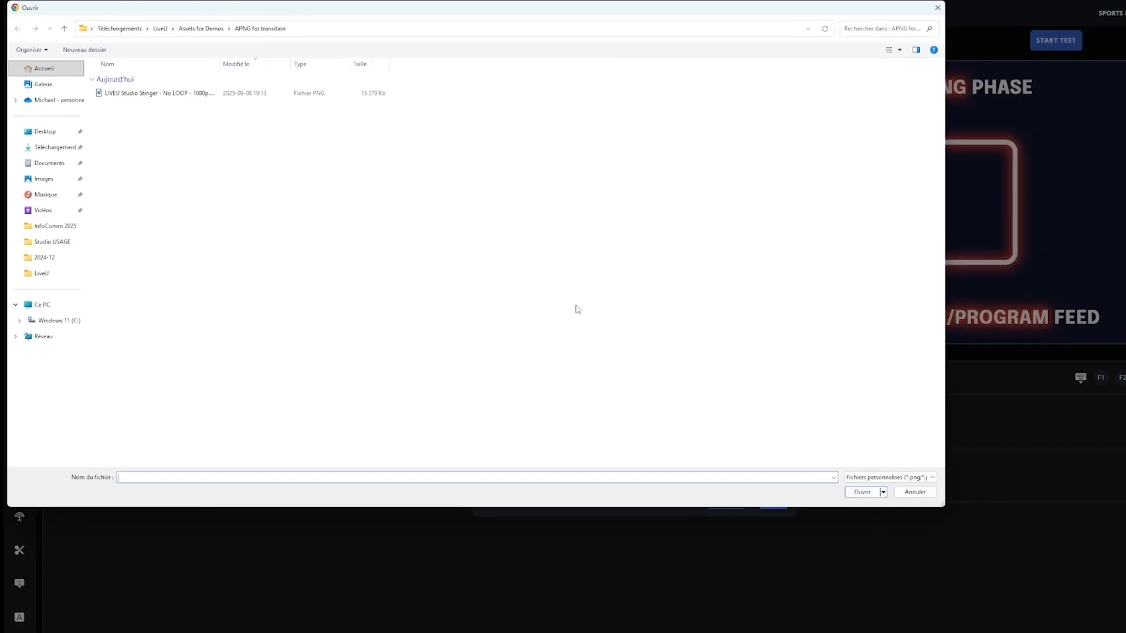
pyautogui.doubleClick(154, 95)
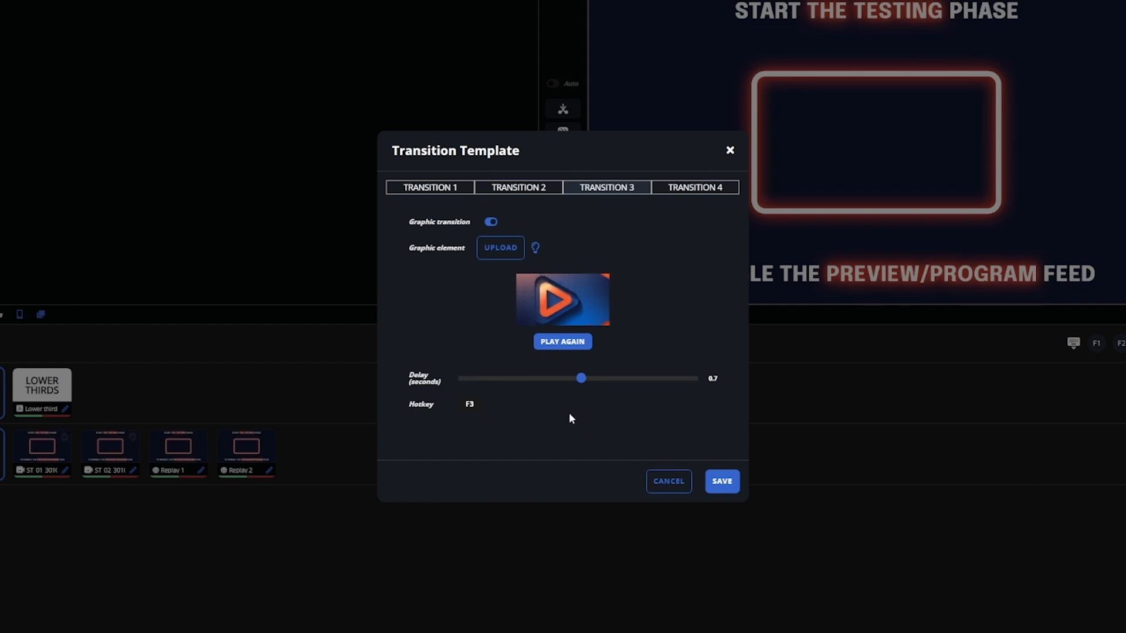
pyautogui.click(722, 481)
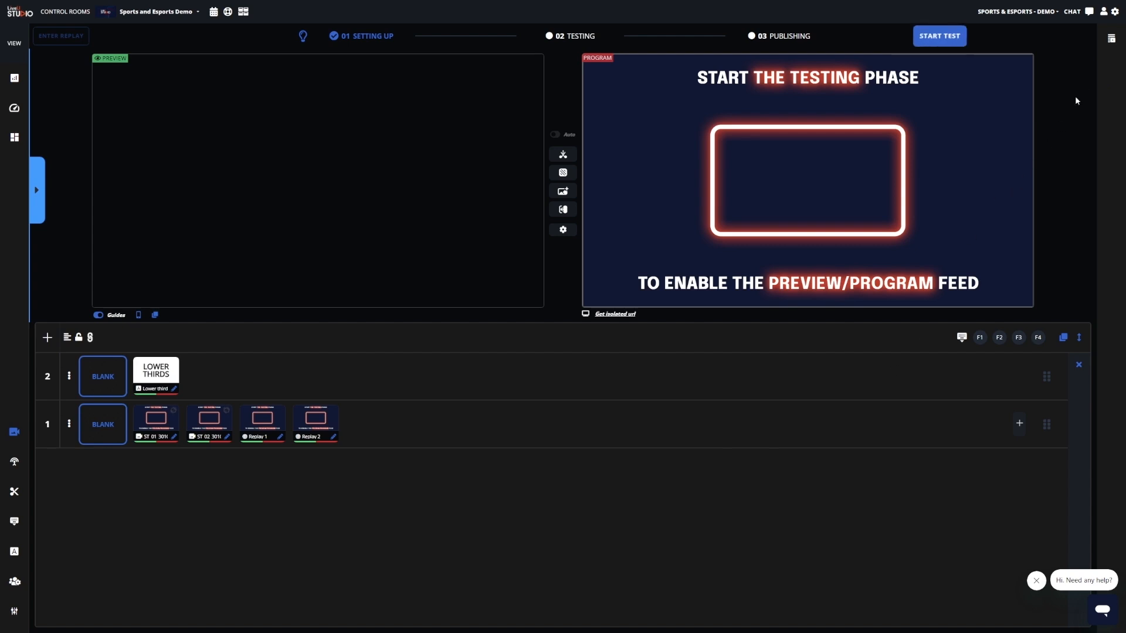
# Assign replay hotkeys: R for Replay Mode, P for Play/Pause, L for Go to Live, Down/Left/Right/Up for Steps 1–4, G/H for Angles 1–2.
pyautogui.click(1111, 39)
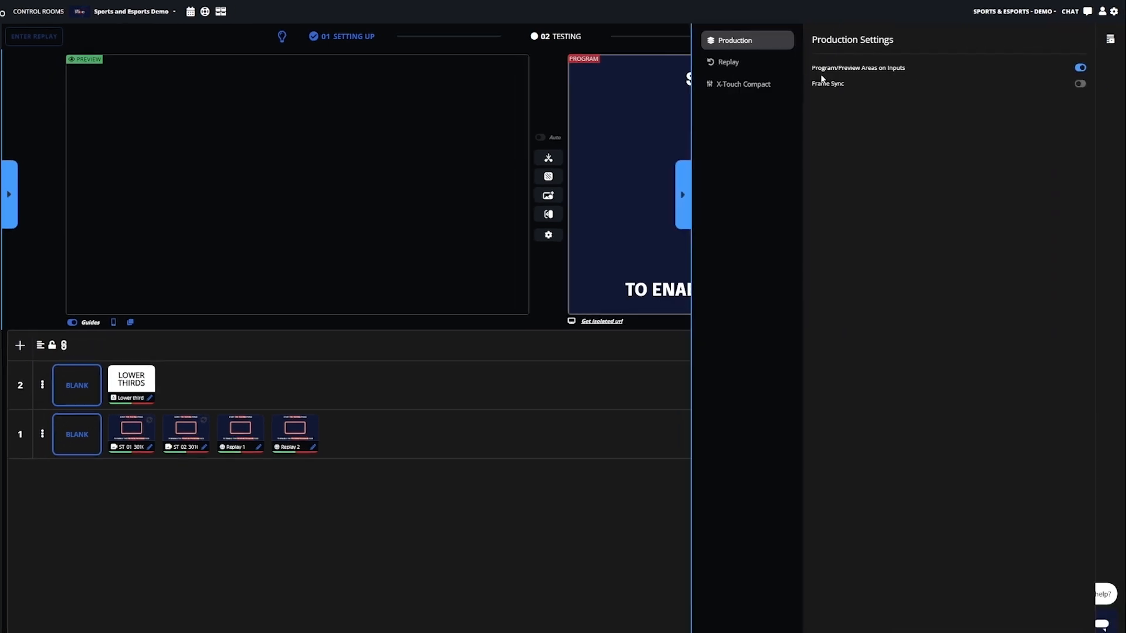
pyautogui.click(757, 63)
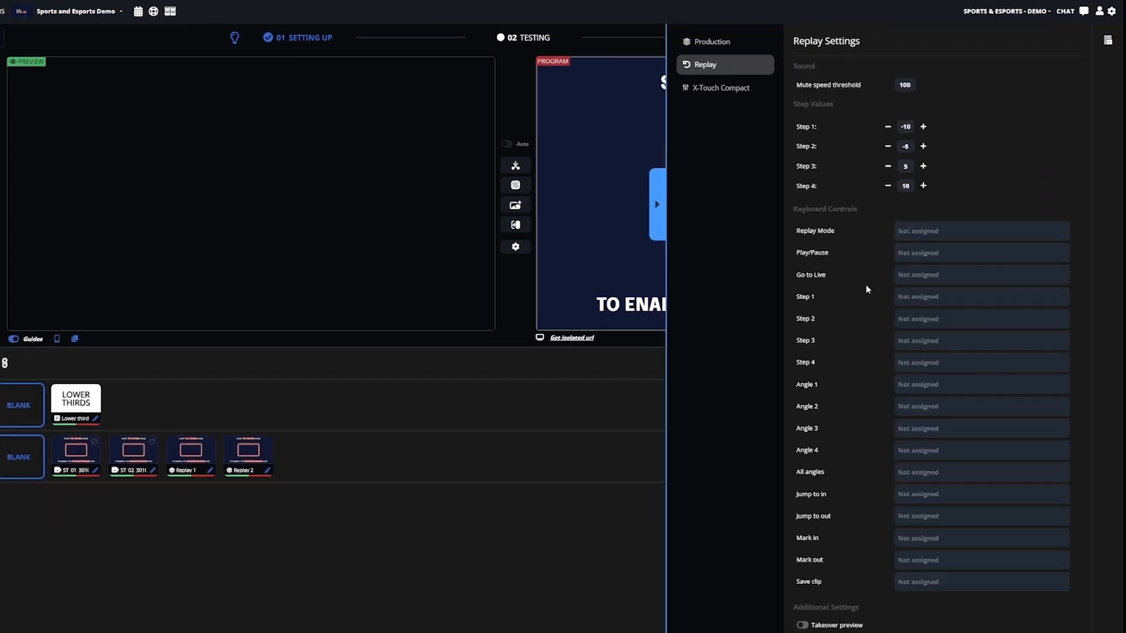
pyautogui.press('r')
pyautogui.click(927, 253)
pyautogui.click(918, 299)
pyautogui.press('Down')
pyautogui.press('Left')
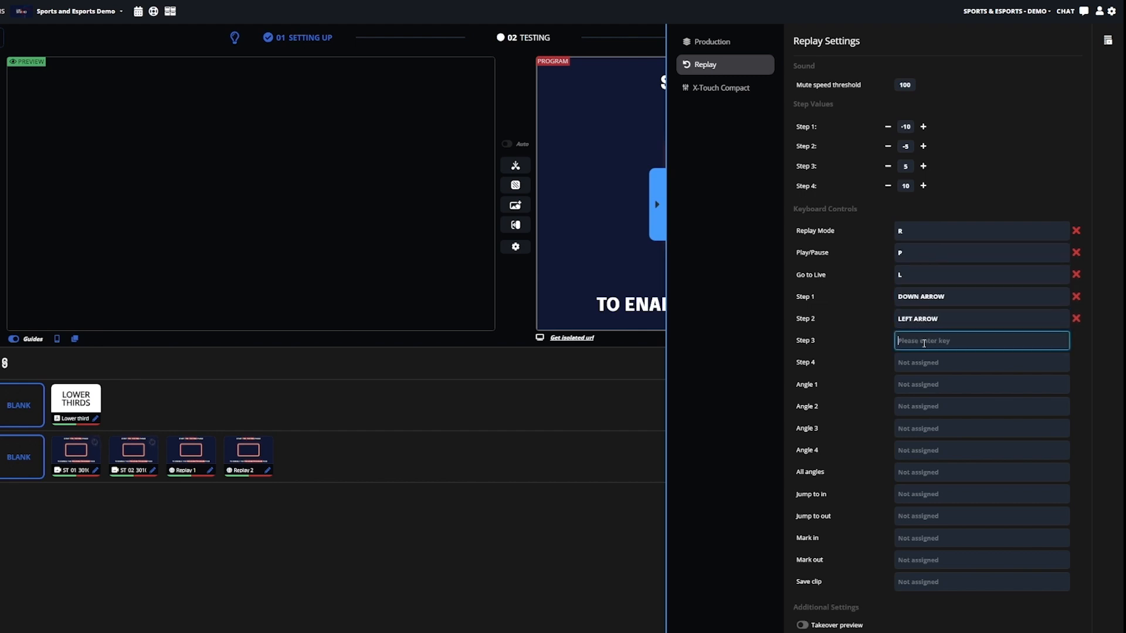
pyautogui.press('Right')
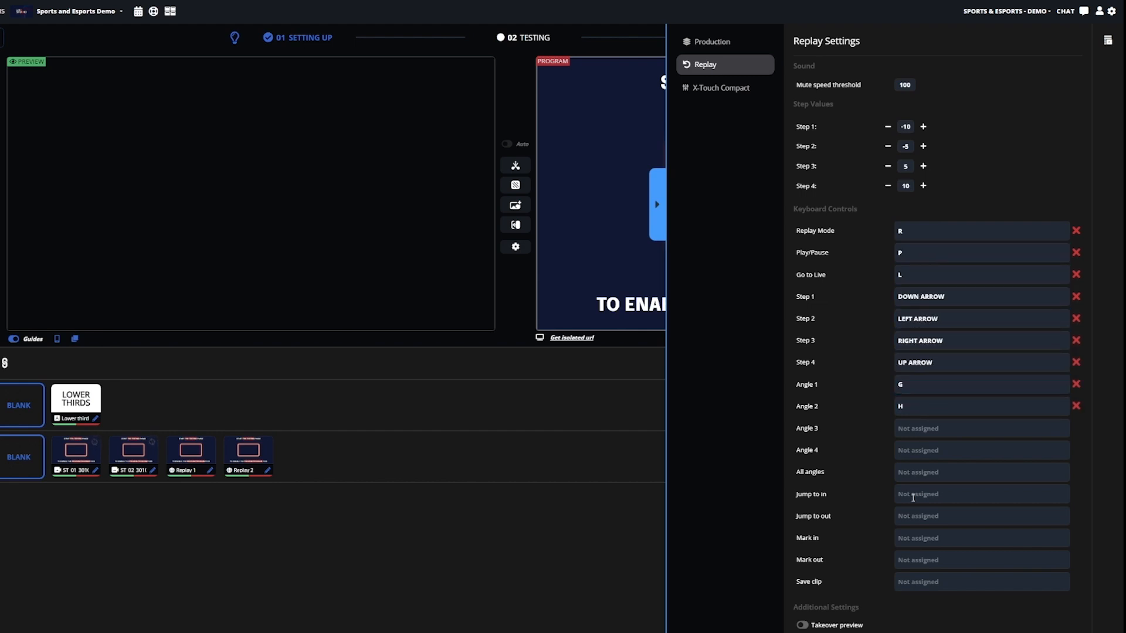
# Assign the clip hotkeys: J for Jump to in, I for Mark in, O for Mark out and S for Save clip.
pyautogui.click(909, 540)
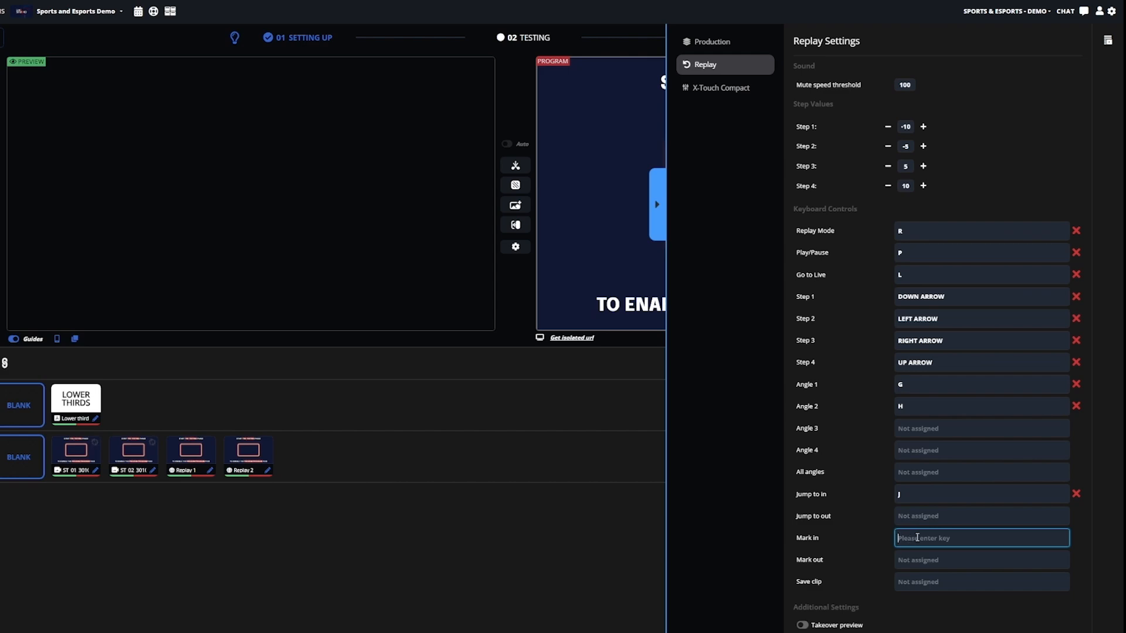
pyautogui.press('i')
pyautogui.press('o')
pyautogui.press('s')
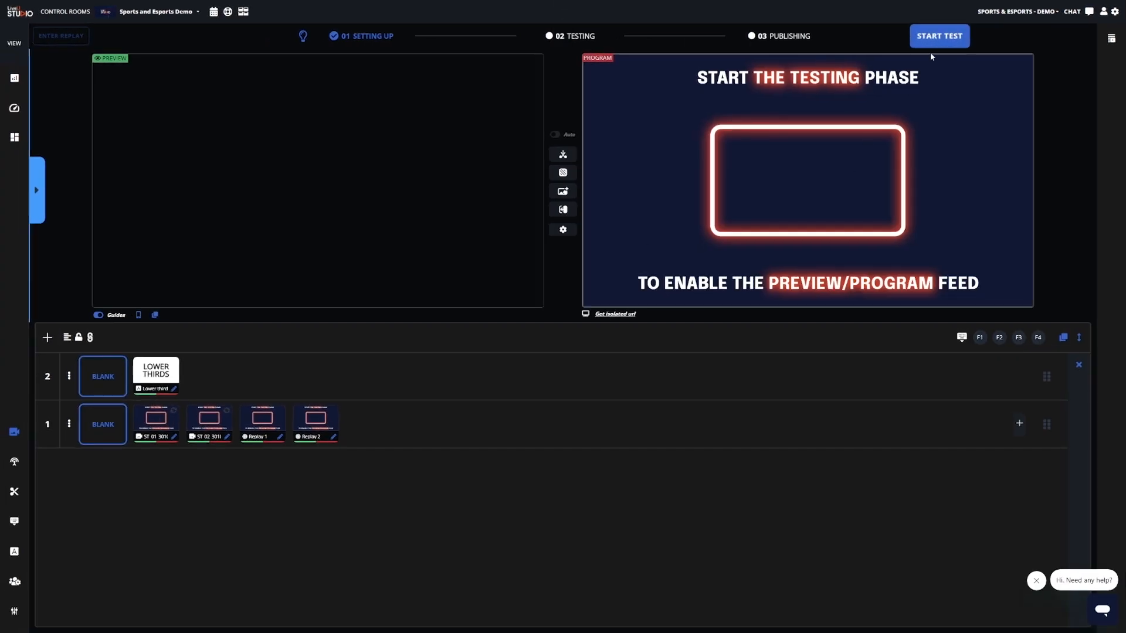
# Start the testing phase, then assign the LU-800 unit to the ST_01_30103_eu-irl channel and start its feed.
pyautogui.click(939, 36)
pyautogui.click(174, 437)
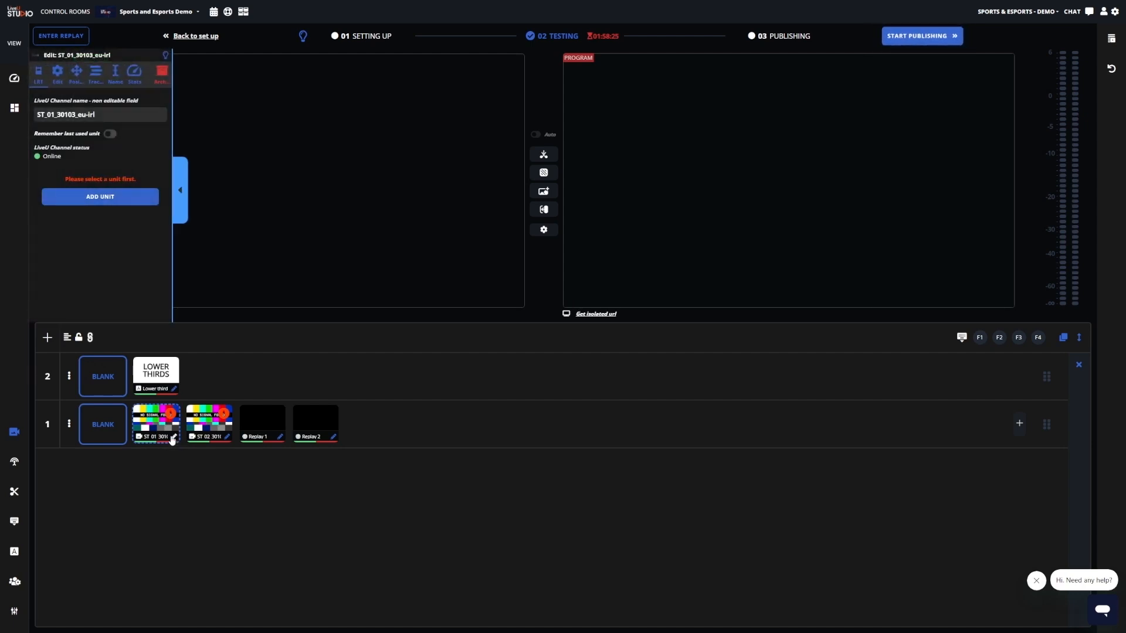
pyautogui.click(117, 199)
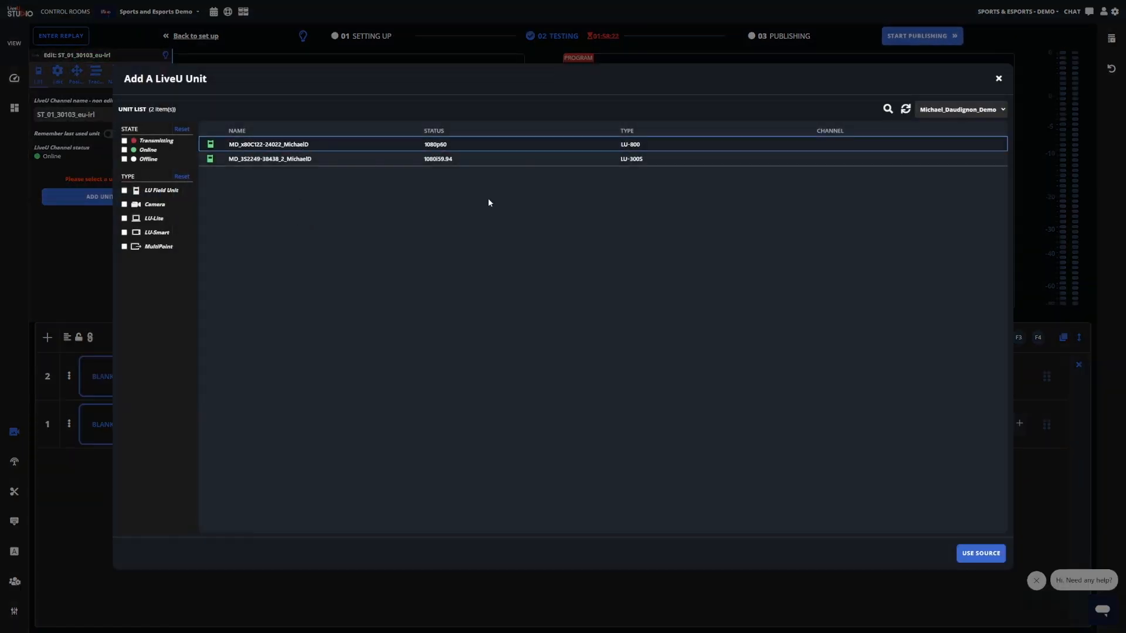
pyautogui.click(980, 553)
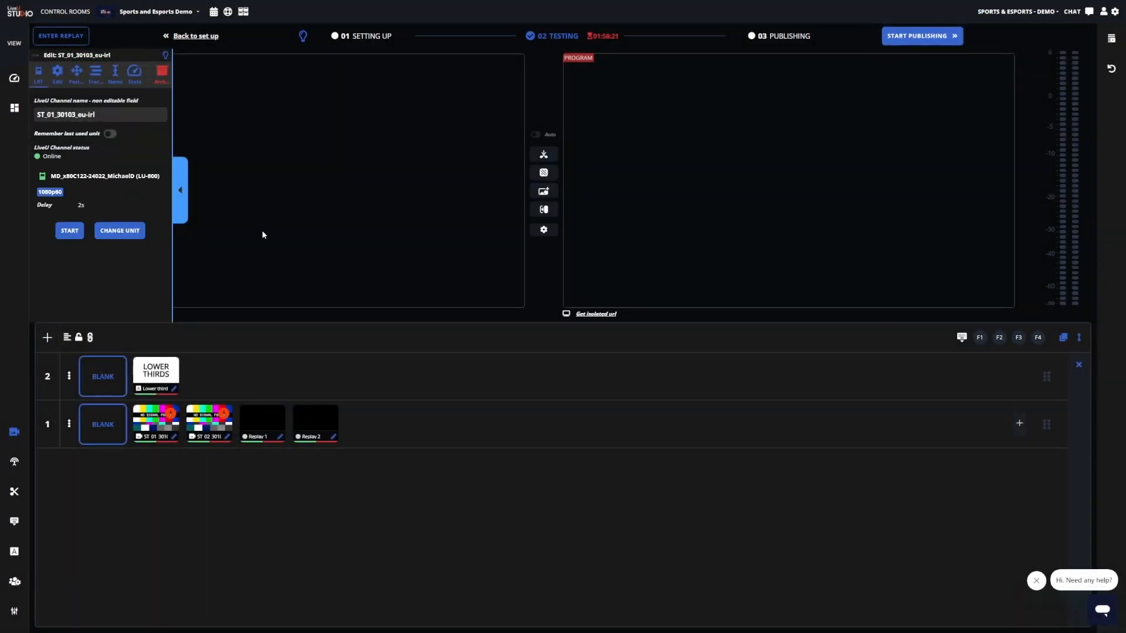
pyautogui.click(69, 230)
# Assign the LU-300S unit to the ST_02_30103_eu-irl channel, start its feed, and close the input's edit panel.
pyautogui.click(227, 437)
pyautogui.click(114, 197)
pyautogui.click(292, 161)
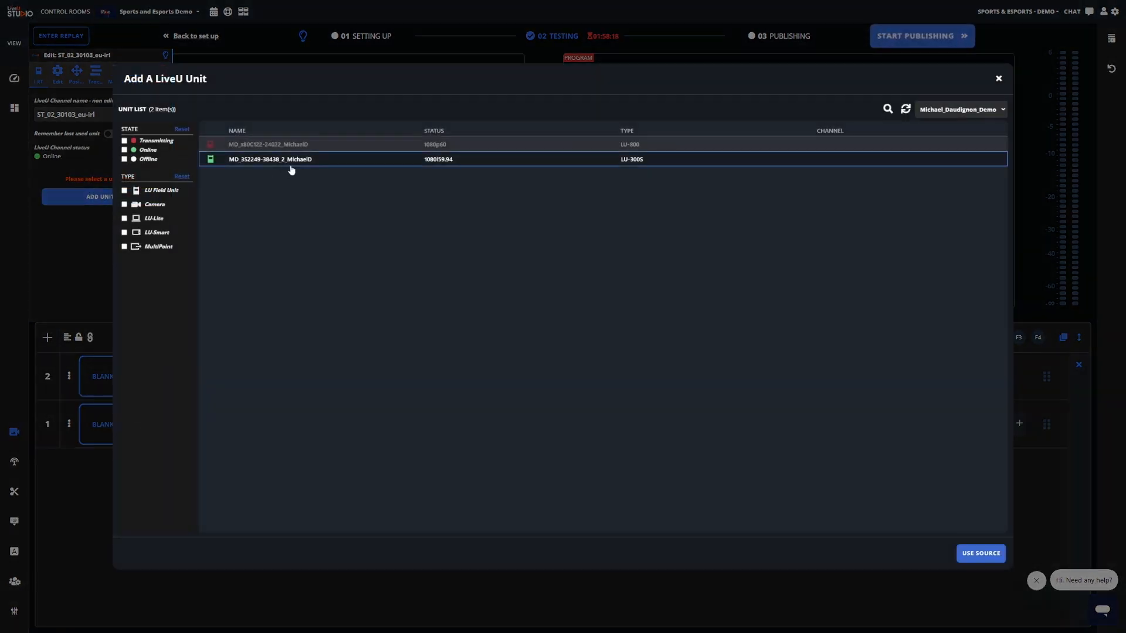
pyautogui.click(971, 555)
pyautogui.click(69, 230)
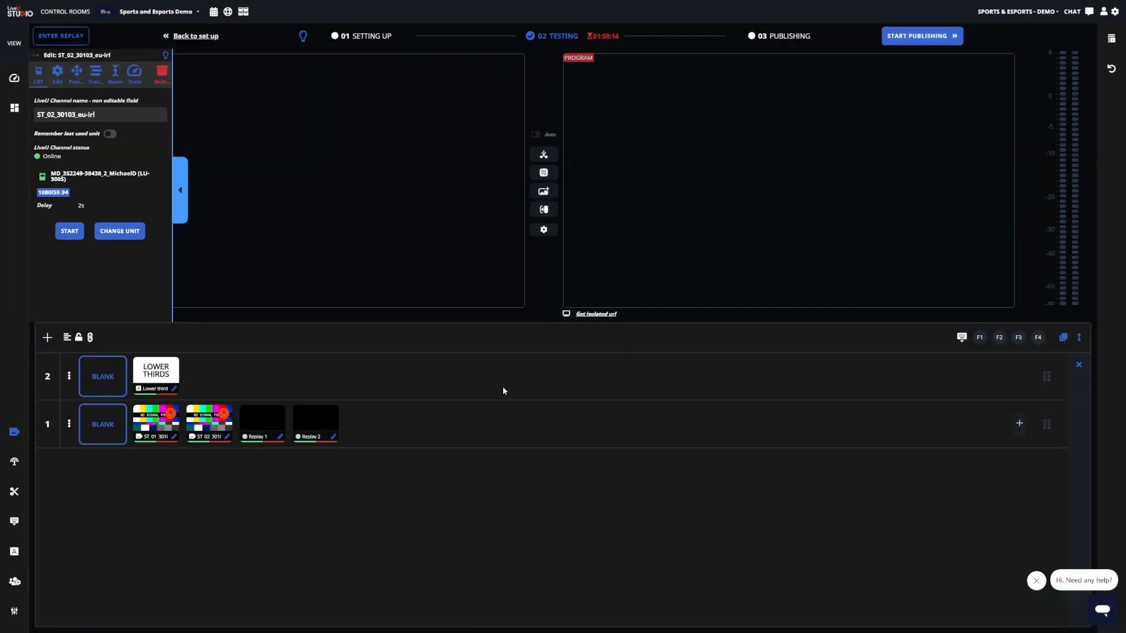
pyautogui.click(474, 387)
# Set the size of all input tiles on layer 1 to Large.
pyautogui.click(69, 424)
pyautogui.moveTo(88, 452)
pyautogui.moveTo(155, 455)
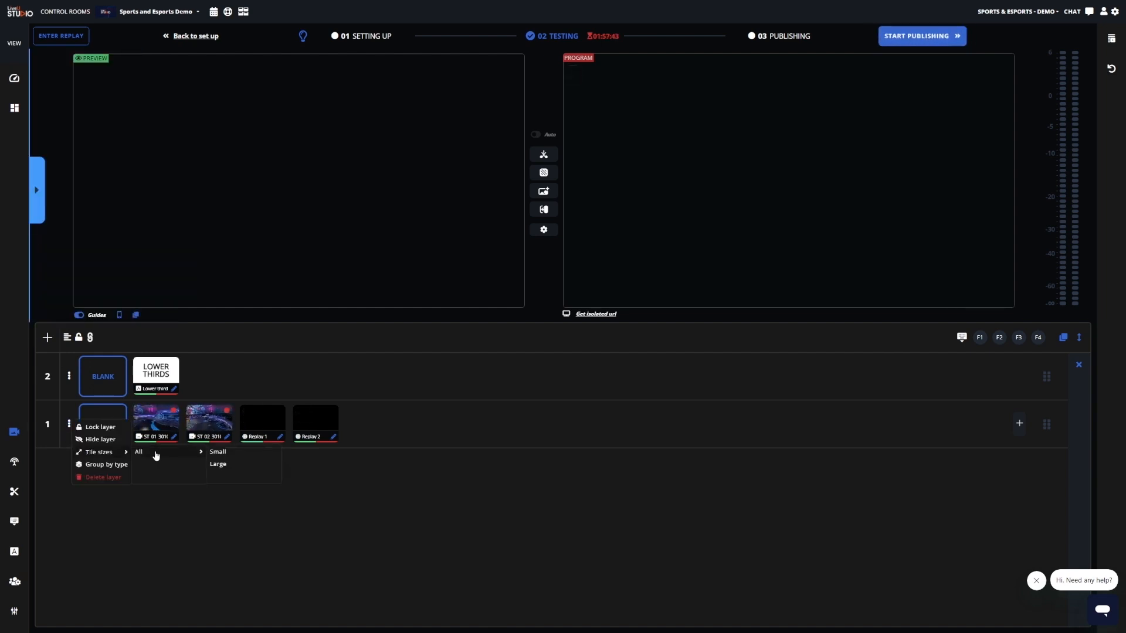
pyautogui.click(222, 464)
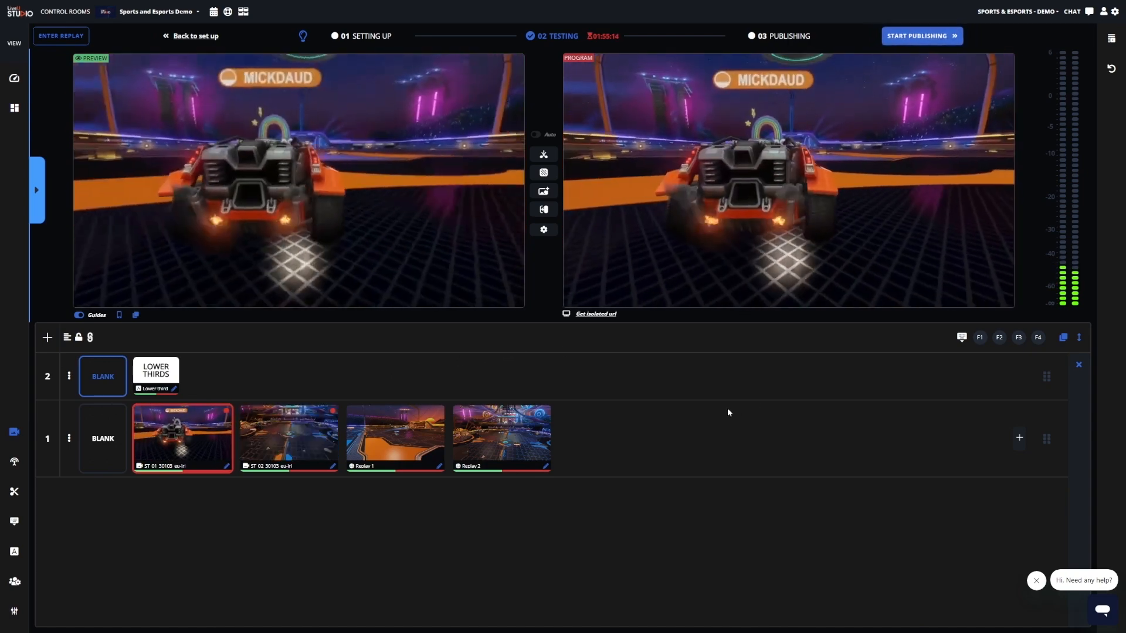
# Enter replay mode and move the replay playhead back slightly from the live edge of the timeline.
pyautogui.press('r')
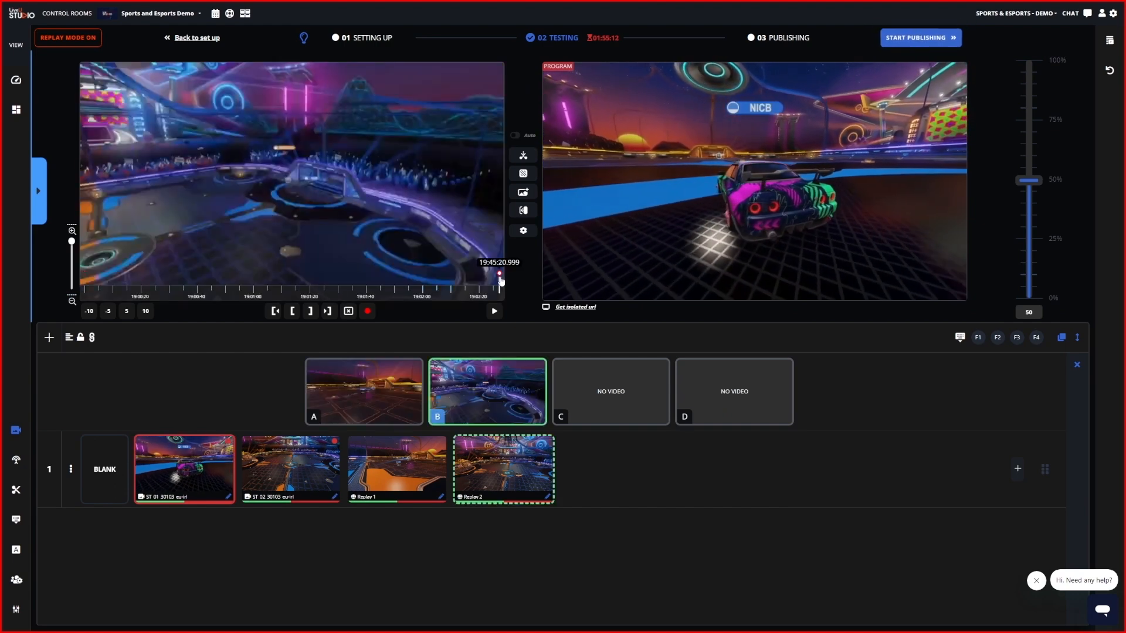
pyautogui.moveTo(501, 277); pyautogui.dragTo(485, 276)
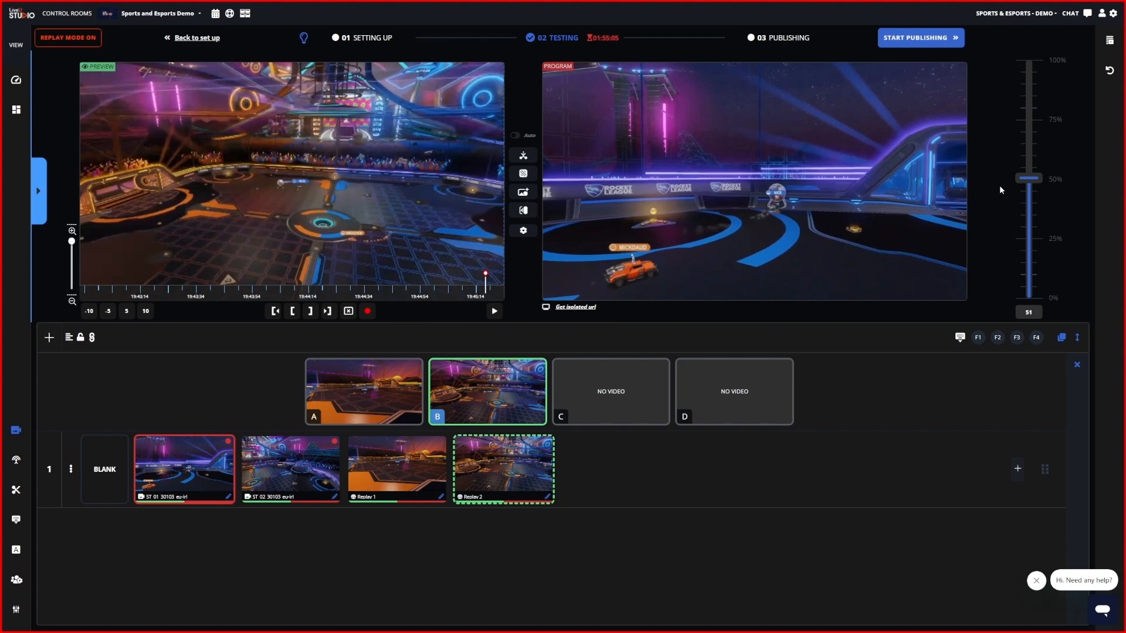
# Send replay angle A to program with the graphic transition, and switch the running replay to angle B.
pyautogui.click(392, 396)
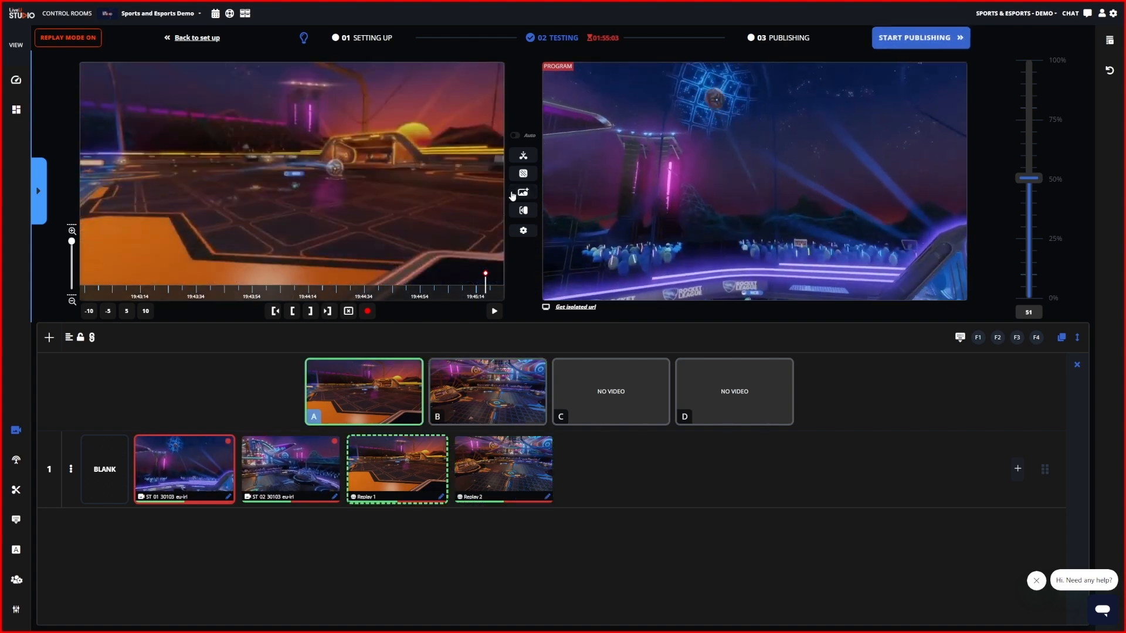
pyautogui.click(523, 193)
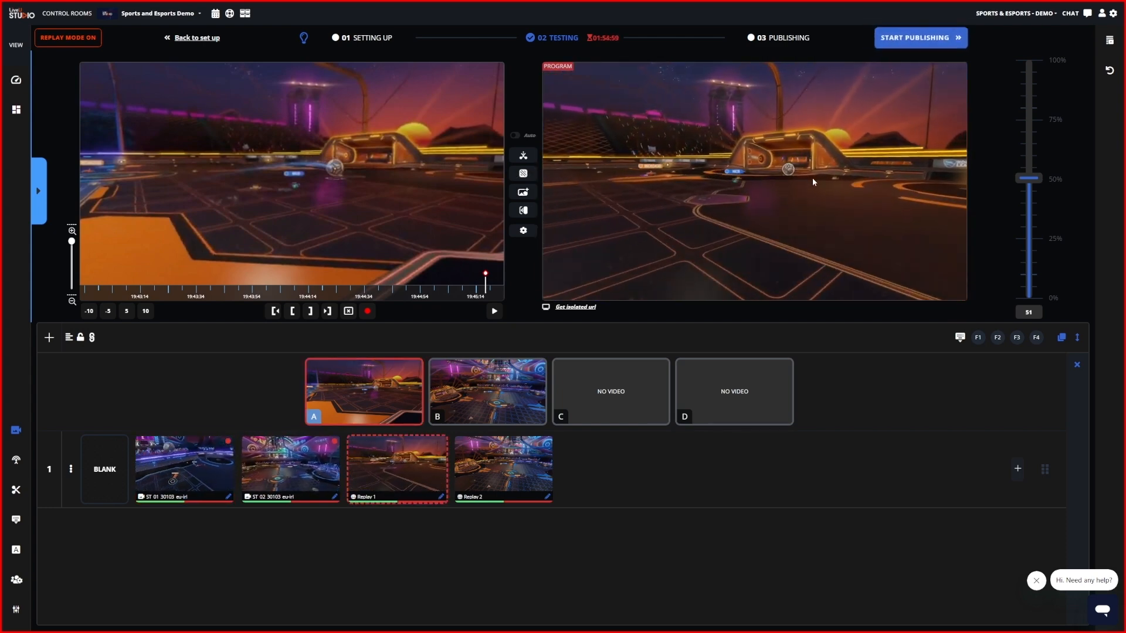
pyautogui.click(504, 401)
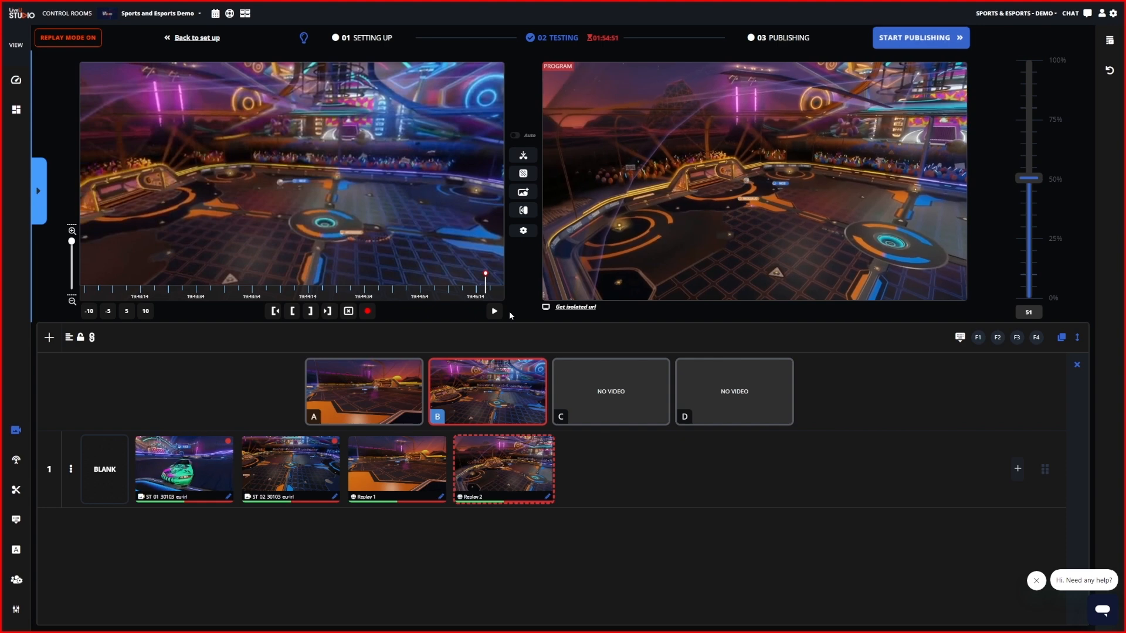
# Exit the replay by previewing the live ST_01_30103_eu-irl input and take it to program with the graphic transition.
pyautogui.moveTo(179, 474)
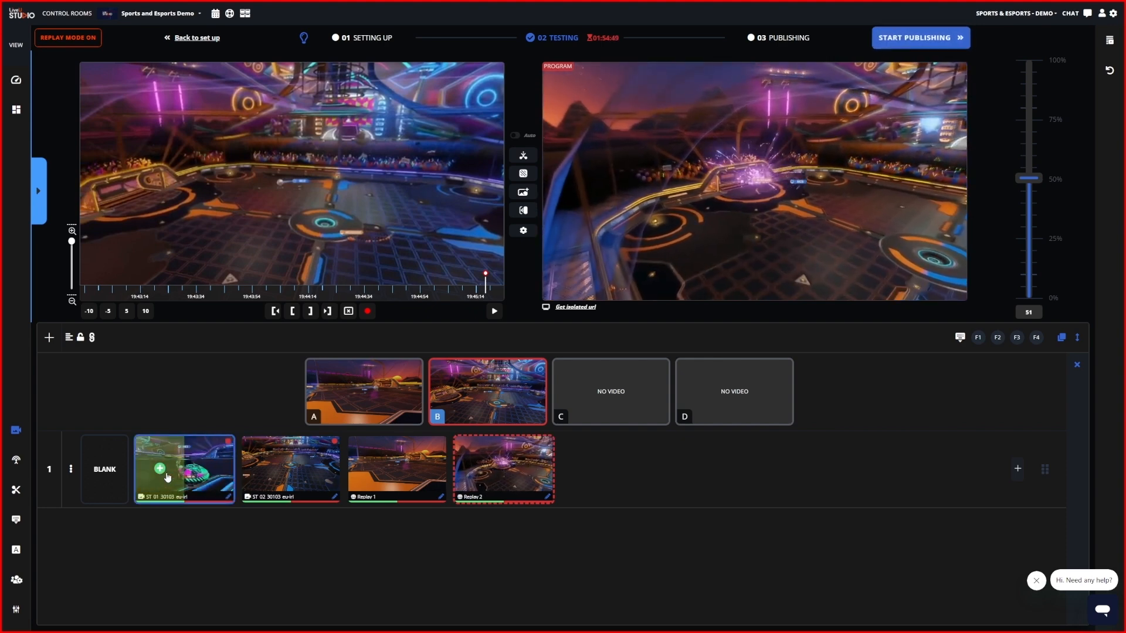
pyautogui.click(168, 477)
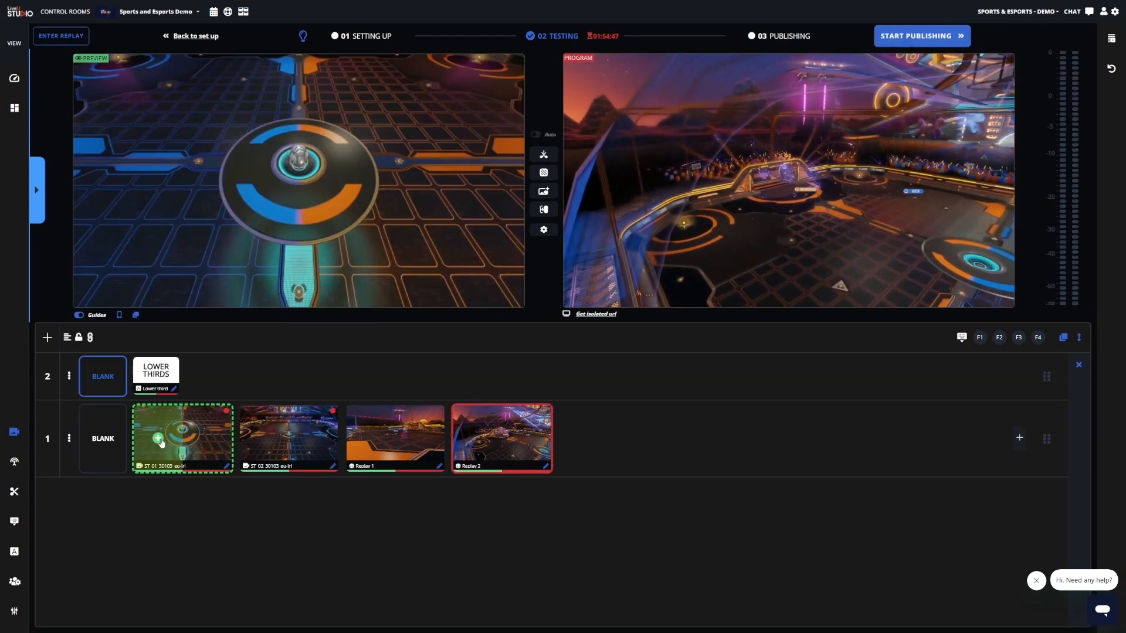
pyautogui.click(543, 191)
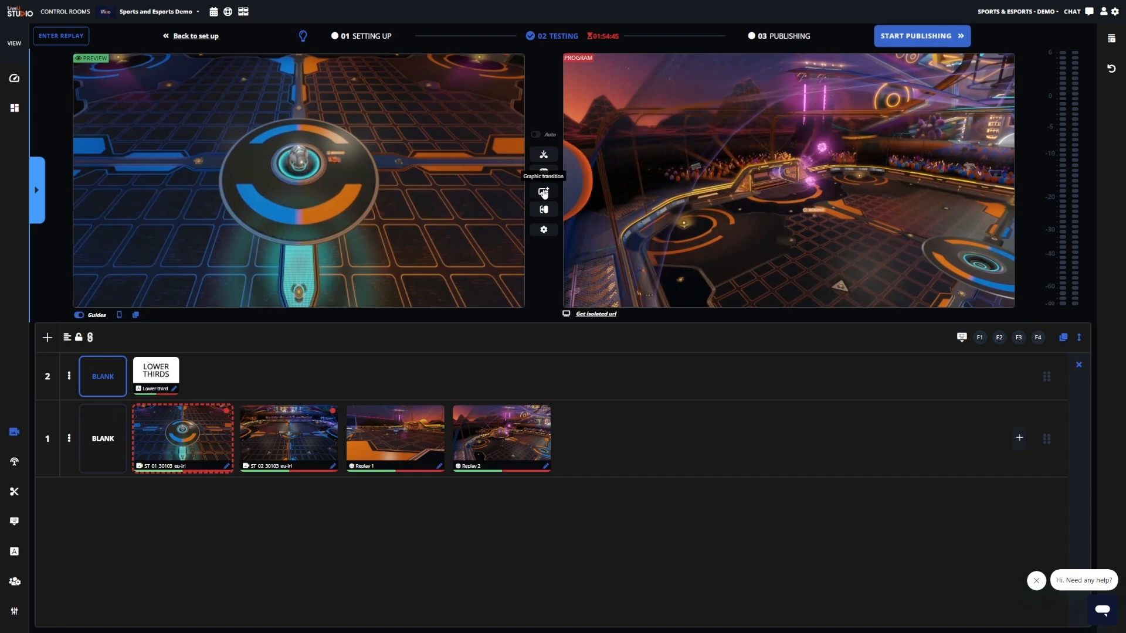